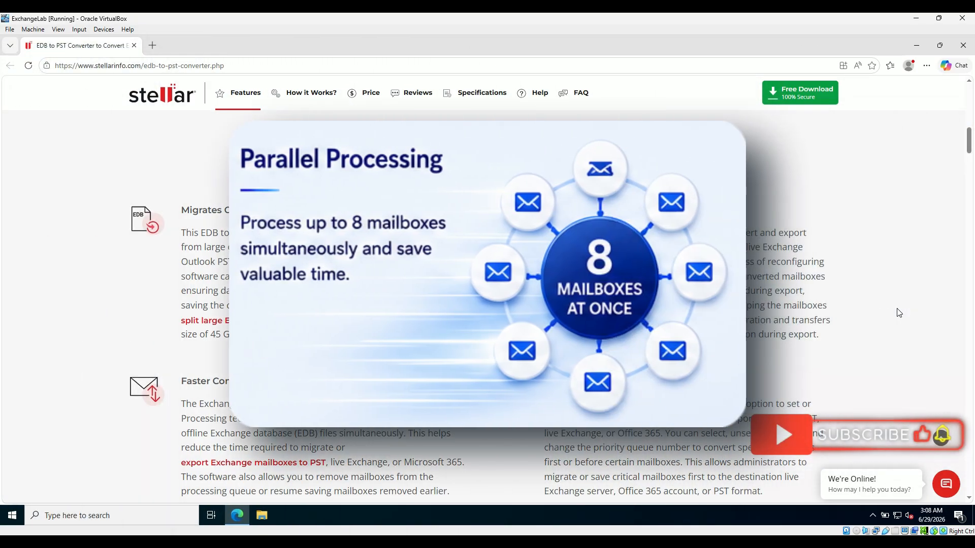
# - Examine the core features, reviews, additional benefits and pricing of the EDB to PST converter on its product page
pyautogui.scroll(-1, 899, 312)
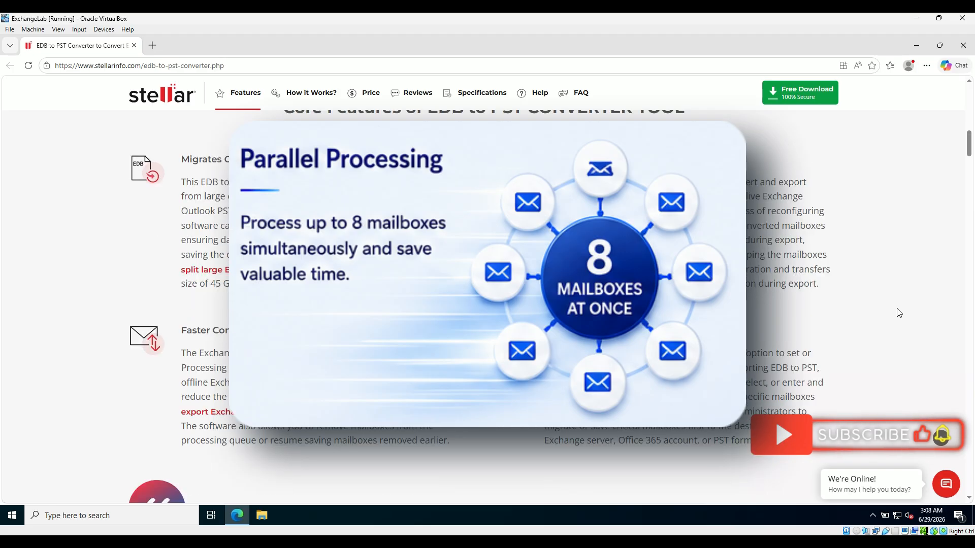
pyautogui.scroll(-1, 898, 312)
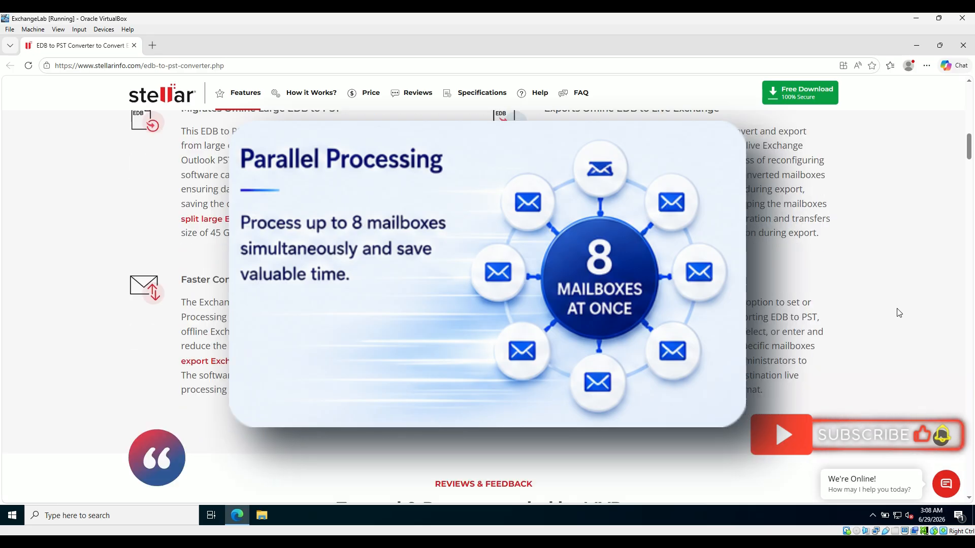
pyautogui.scroll(-1, 898, 312)
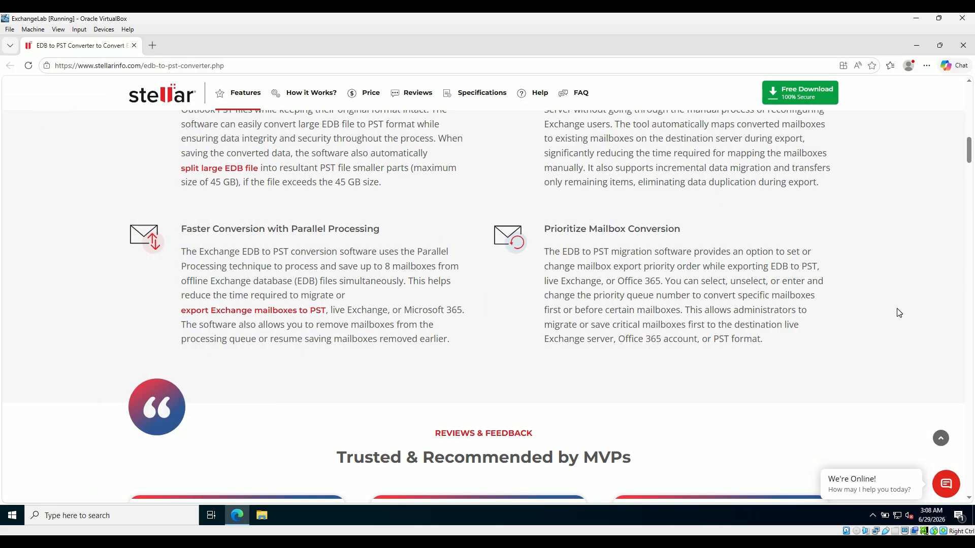
pyautogui.scroll(-1, 899, 312)
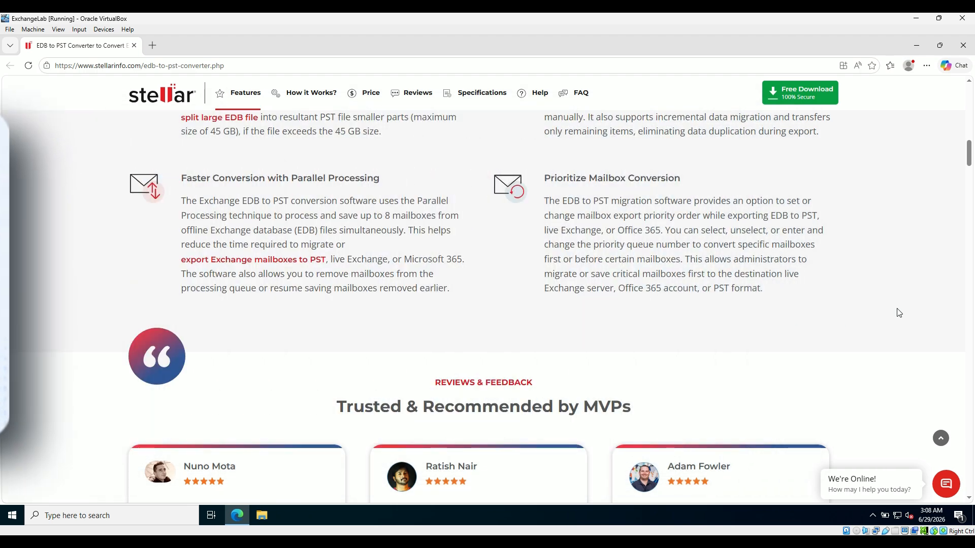
pyautogui.scroll(-5, 898, 313)
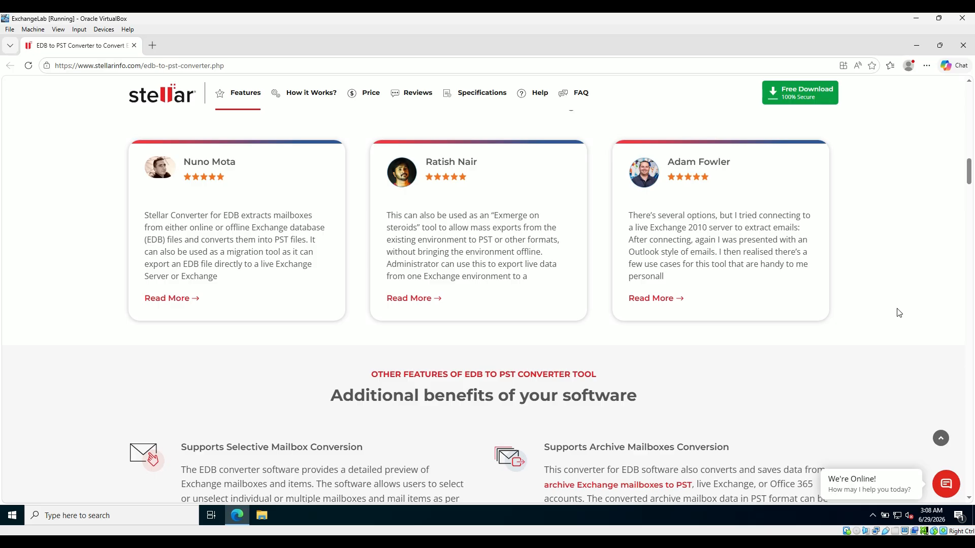
pyautogui.scroll(-2, 898, 313)
pyautogui.scroll(-3, 898, 312)
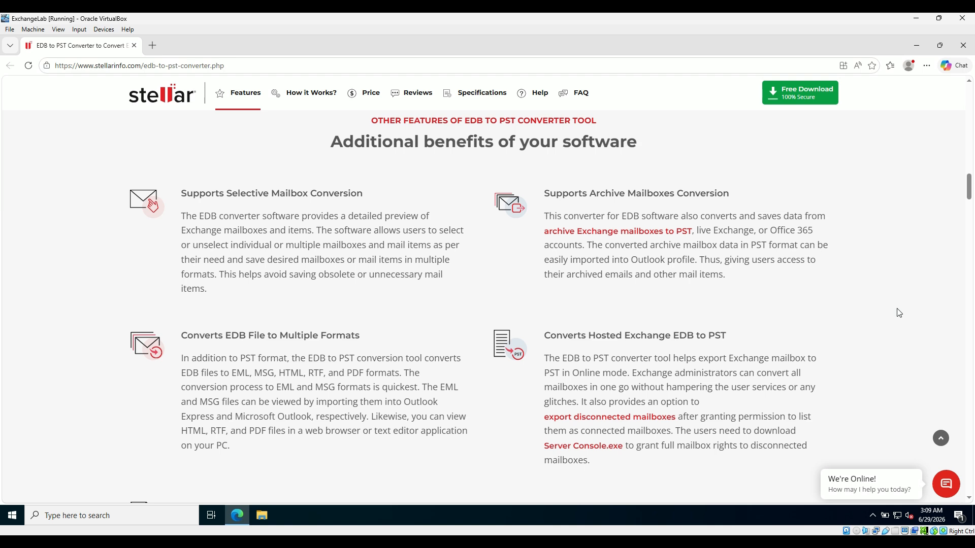
pyautogui.scroll(-3, 898, 312)
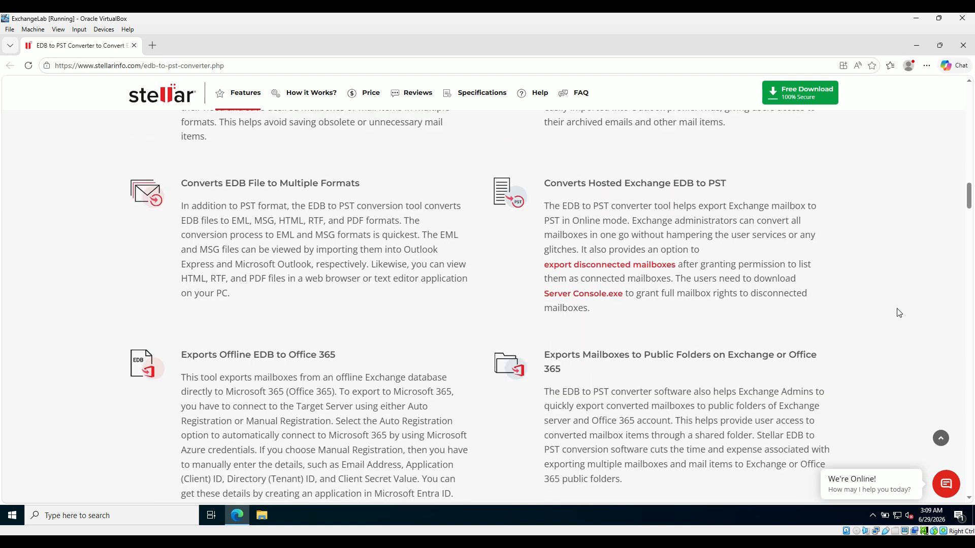
pyautogui.scroll(-4, 899, 312)
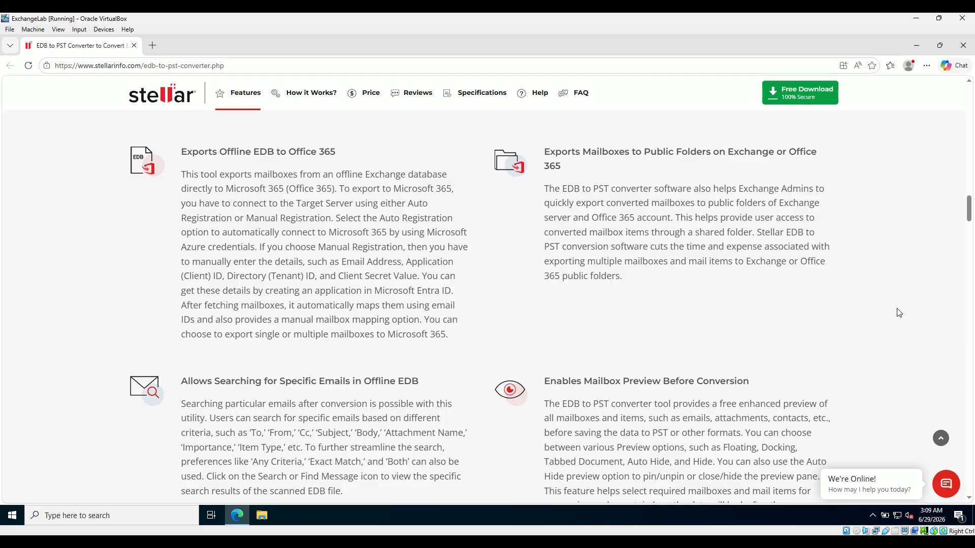
pyautogui.press('End')
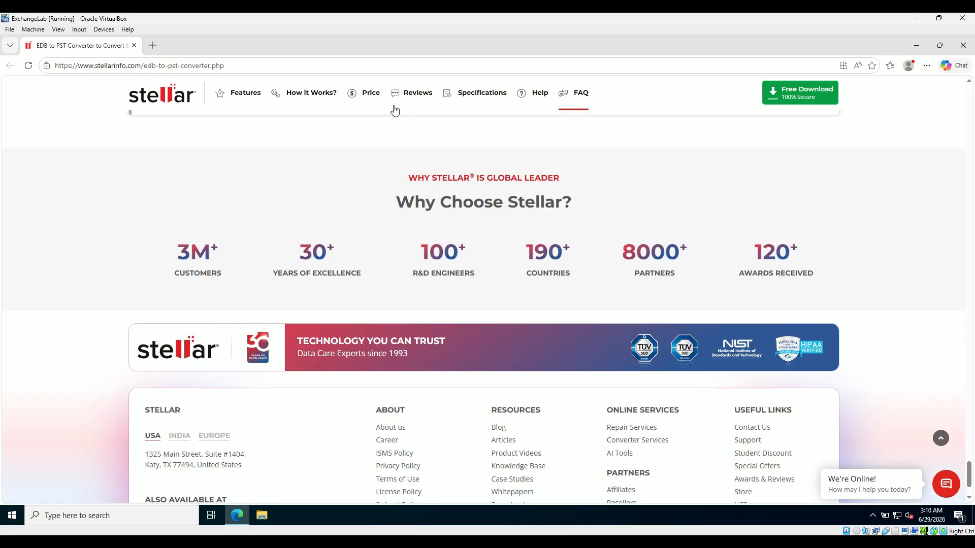
pyautogui.click(367, 96)
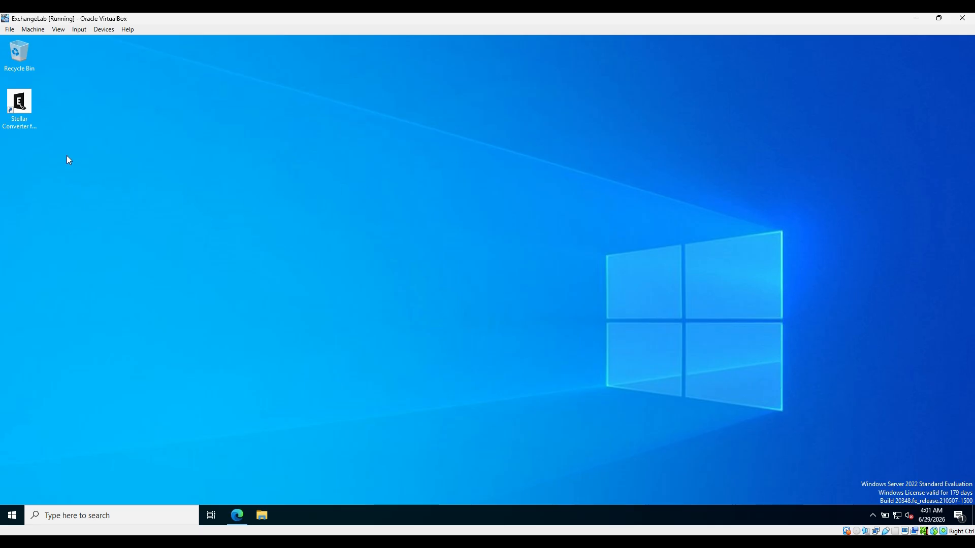
# - Switch to Stellar Converter for EDB, choose the Offline EDB mode and acknowledge the license notice
pyautogui.doubleClick(11, 131)
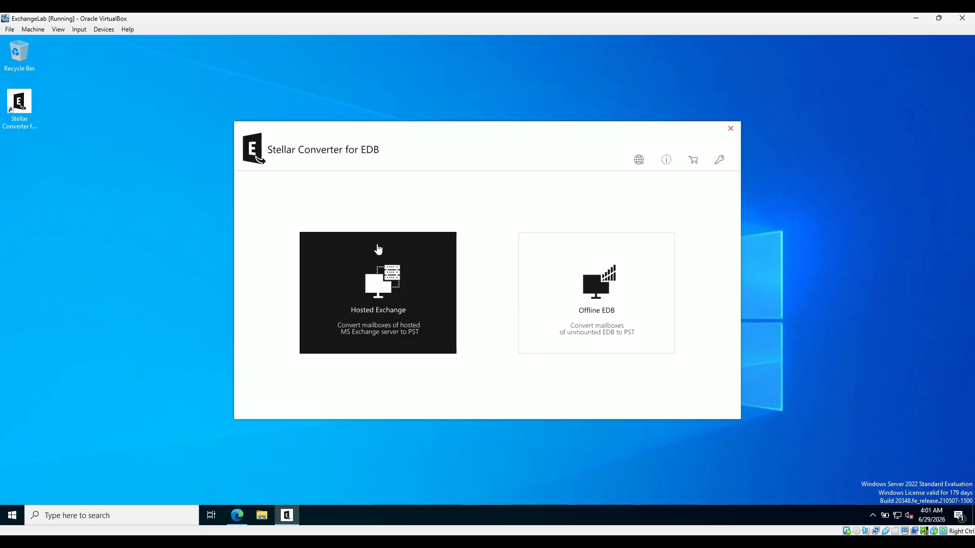
pyautogui.click(533, 260)
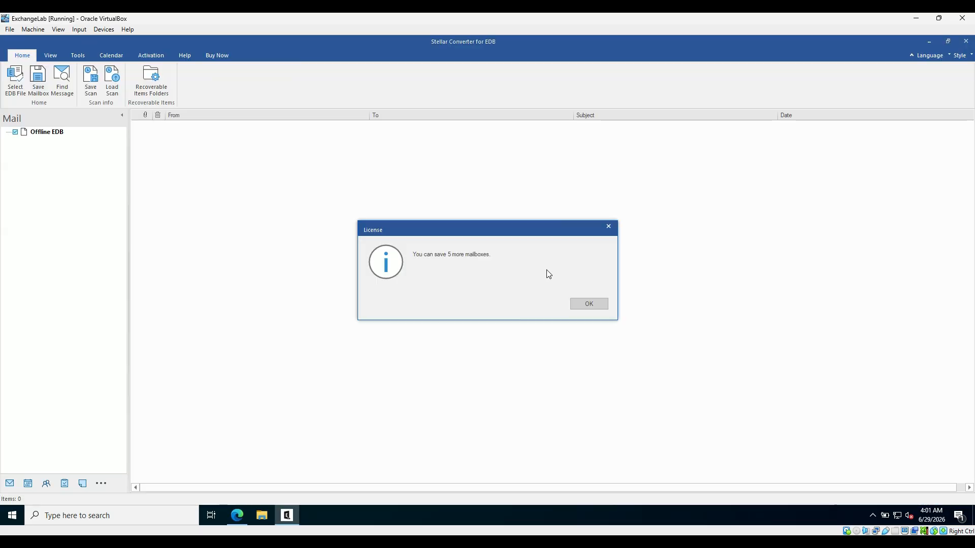
pyautogui.click(578, 306)
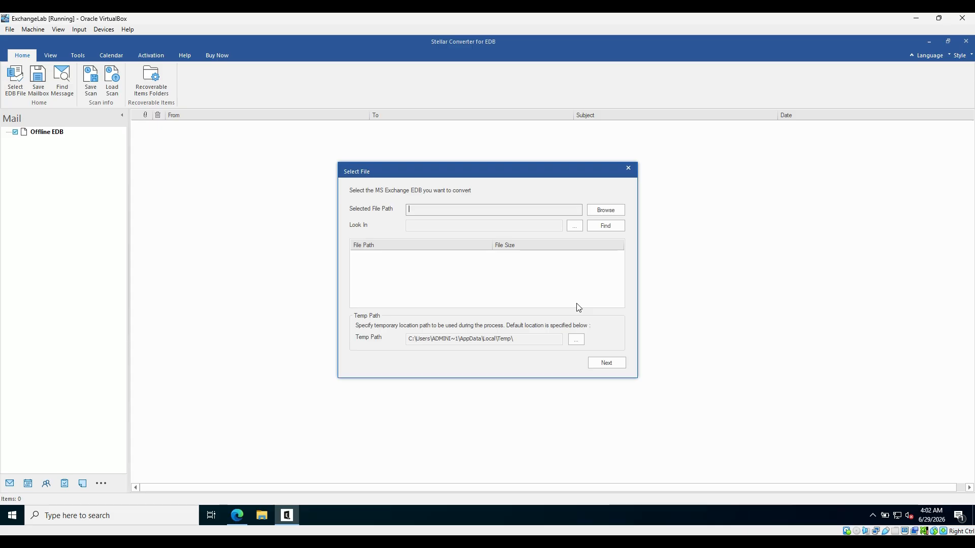
# - Load the Exchange database Alex.edb from the Downloads folder for conversion, using the default temp path
pyautogui.click(595, 213)
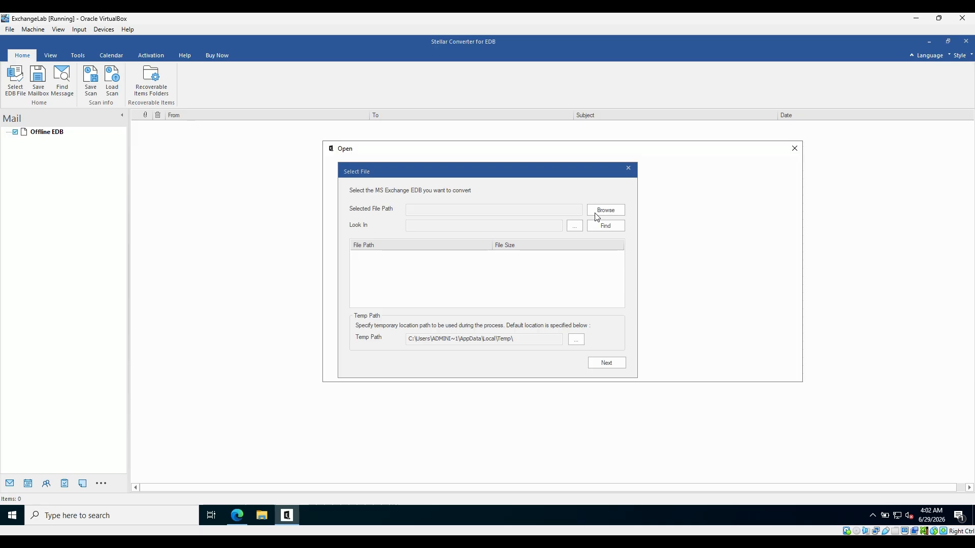
pyautogui.doubleClick(485, 230)
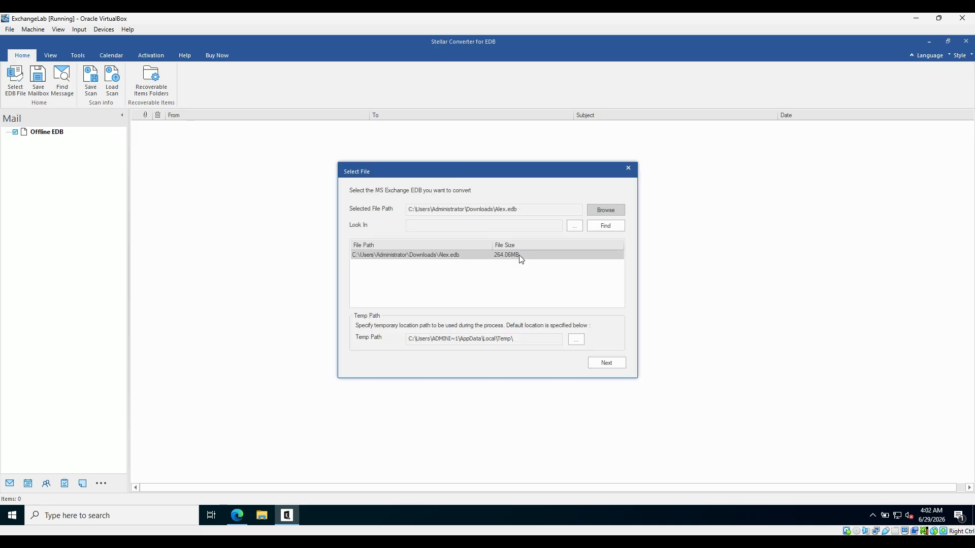
pyautogui.click(599, 364)
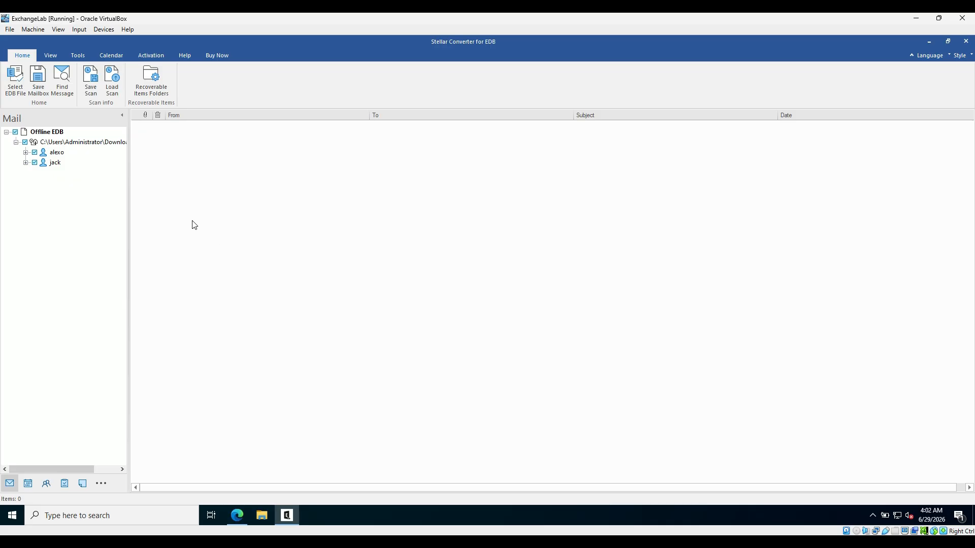
# - Preview the first mailbox's Inbox and Contacts and the second mailbox's Calendar
pyautogui.click(26, 152)
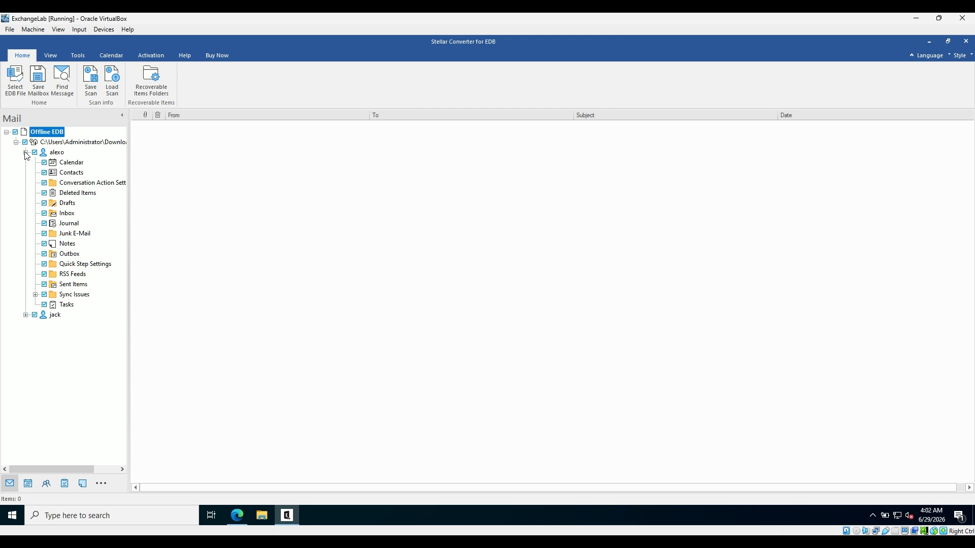
pyautogui.click(74, 213)
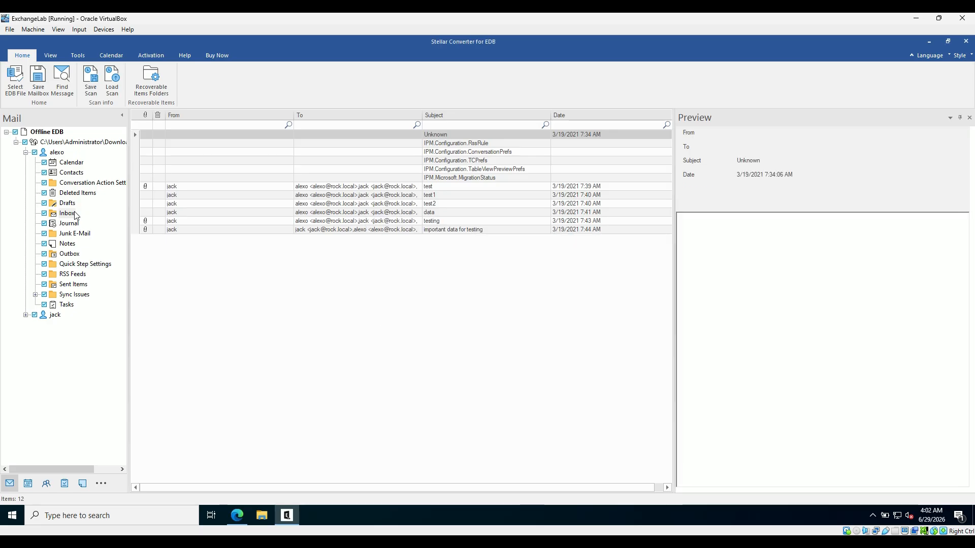
pyautogui.click(26, 315)
pyautogui.click(65, 315)
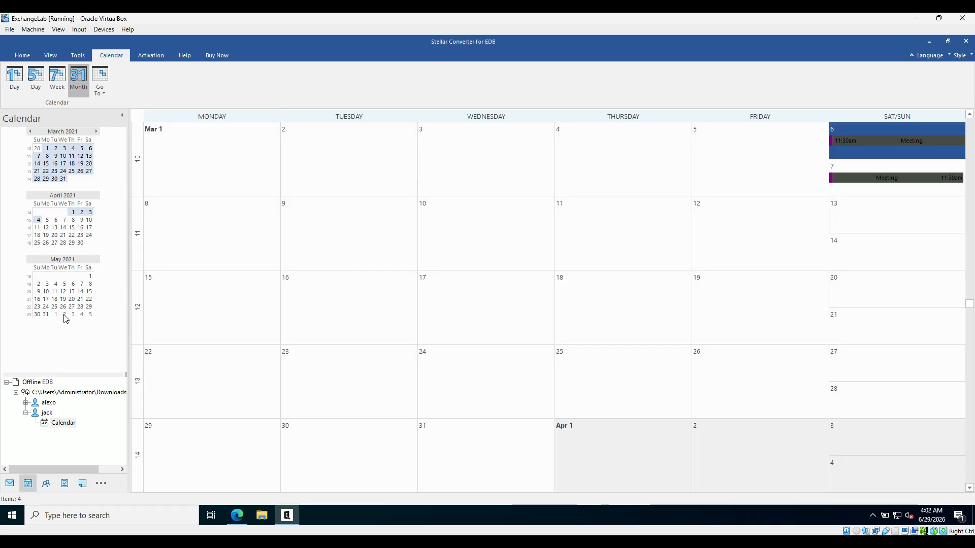
pyautogui.click(53, 163)
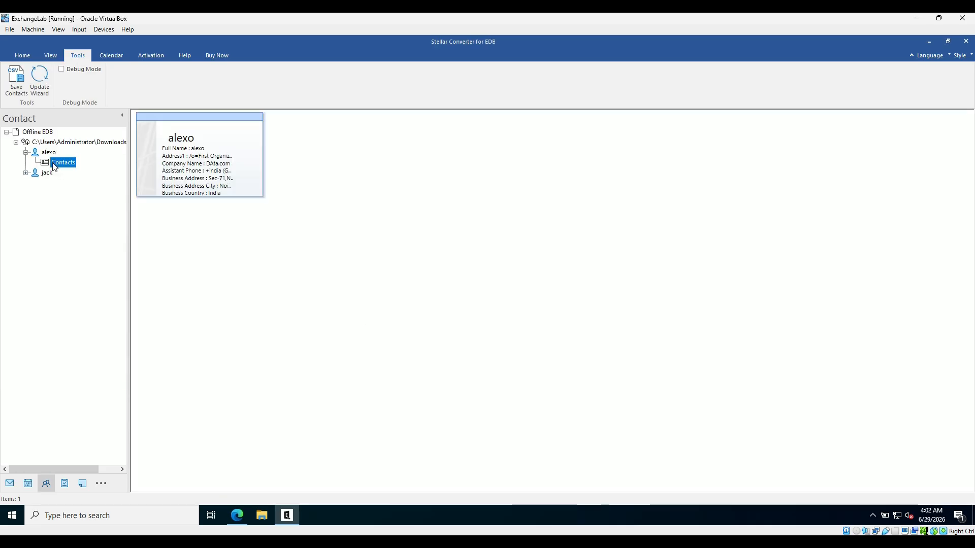
# - Return to the mail view and set up saving both mailboxes as PST, with C:\Users\Administrator\Downloads as the destination
pyautogui.click(23, 58)
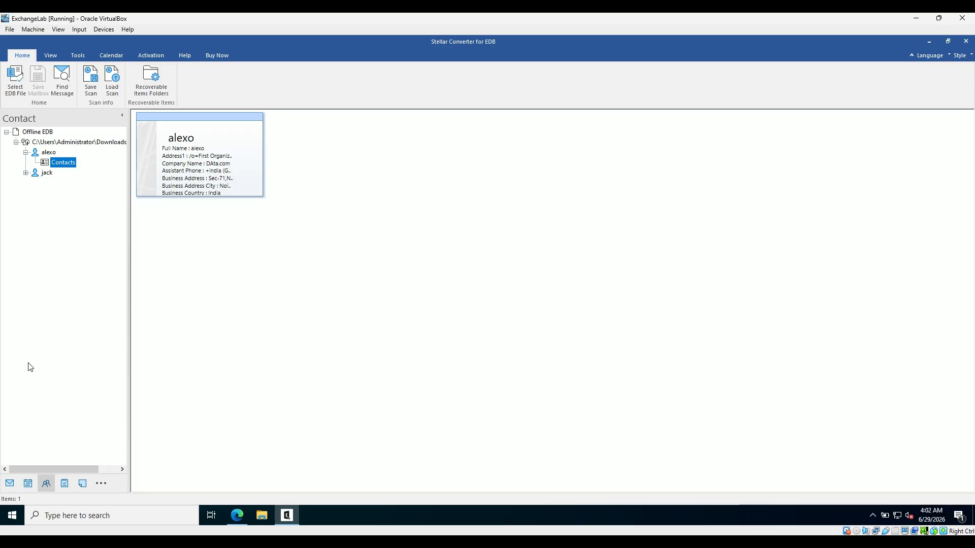
pyautogui.click(10, 484)
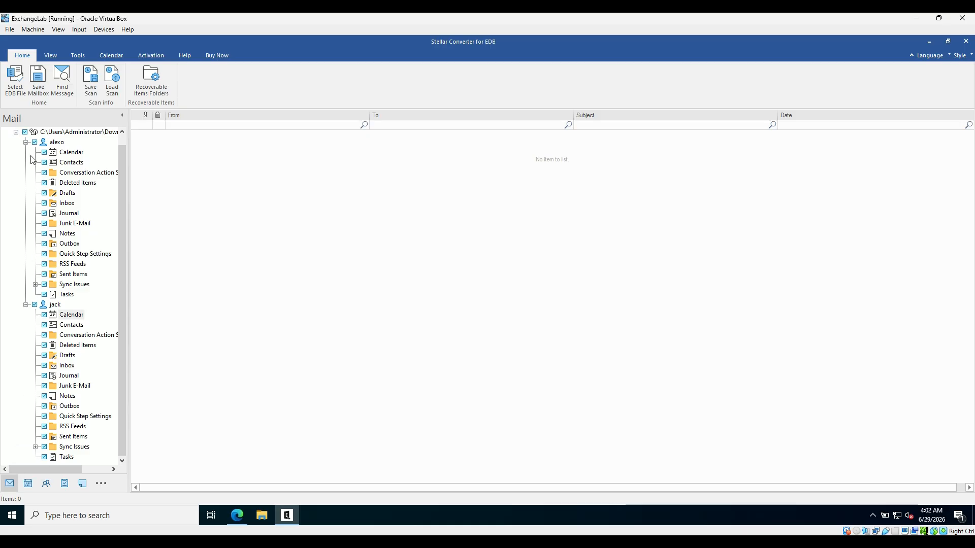
pyautogui.click(38, 84)
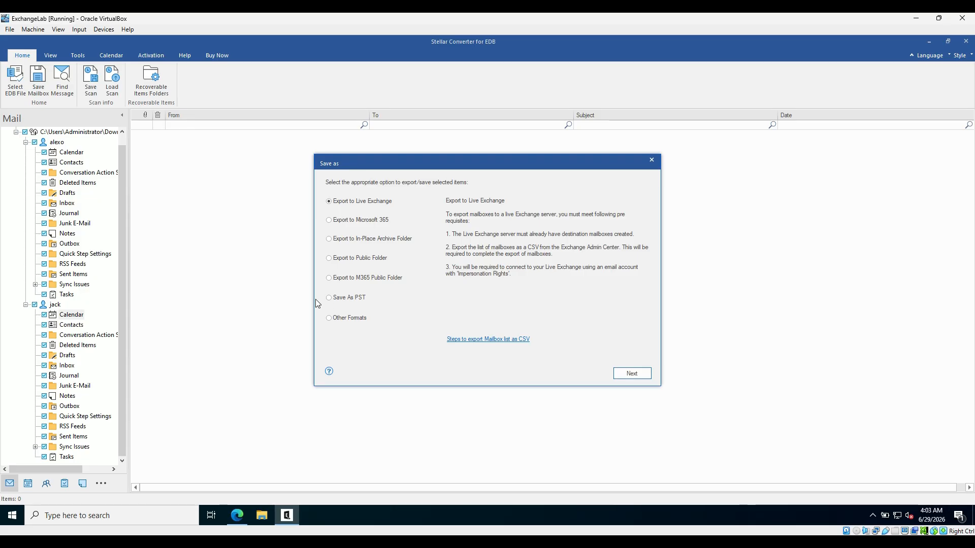
pyautogui.click(329, 299)
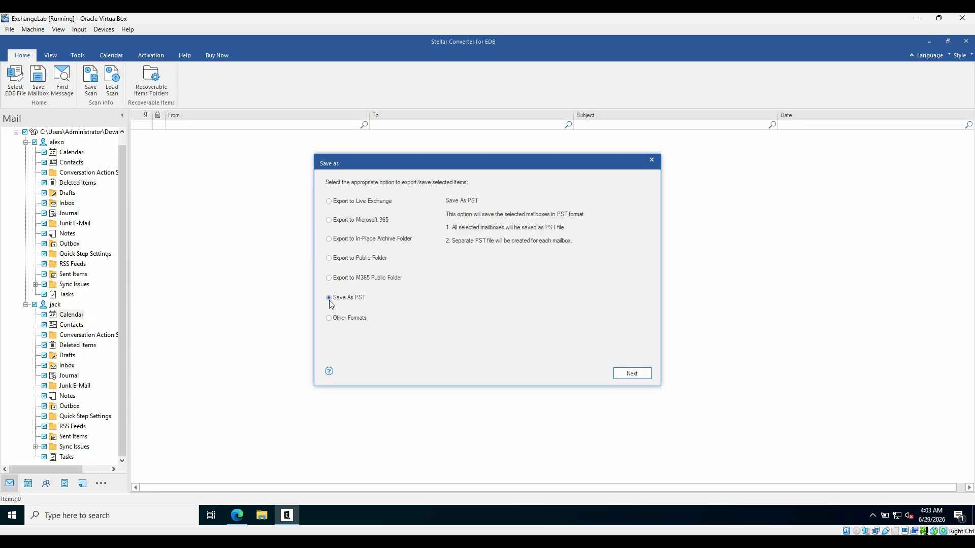
pyautogui.click(633, 373)
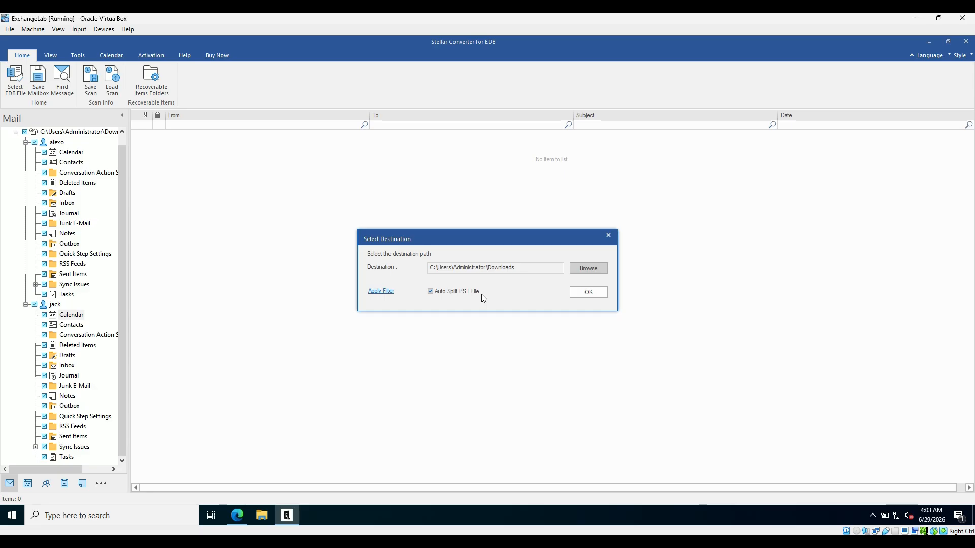
# - Look over the export filter options and the chosen destination path
pyautogui.click(382, 292)
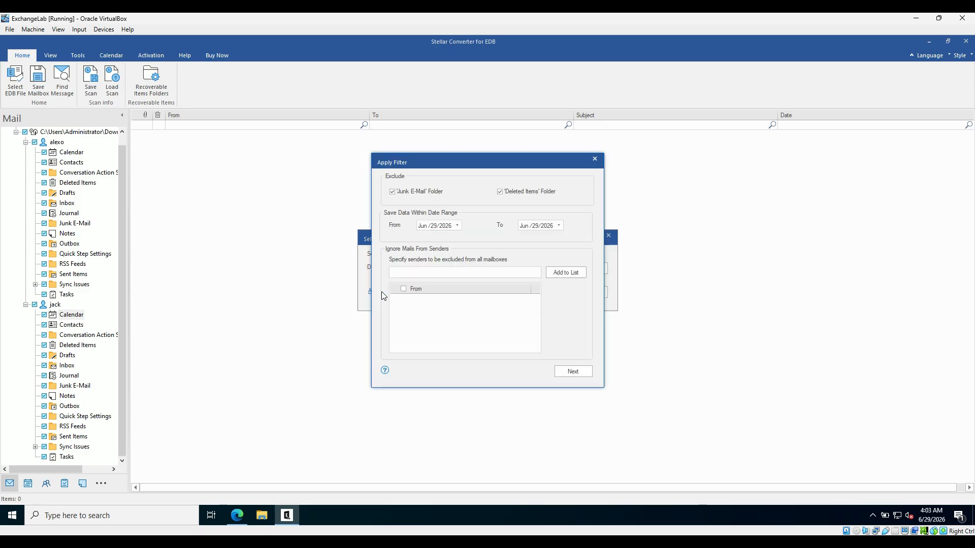
pyautogui.click(591, 164)
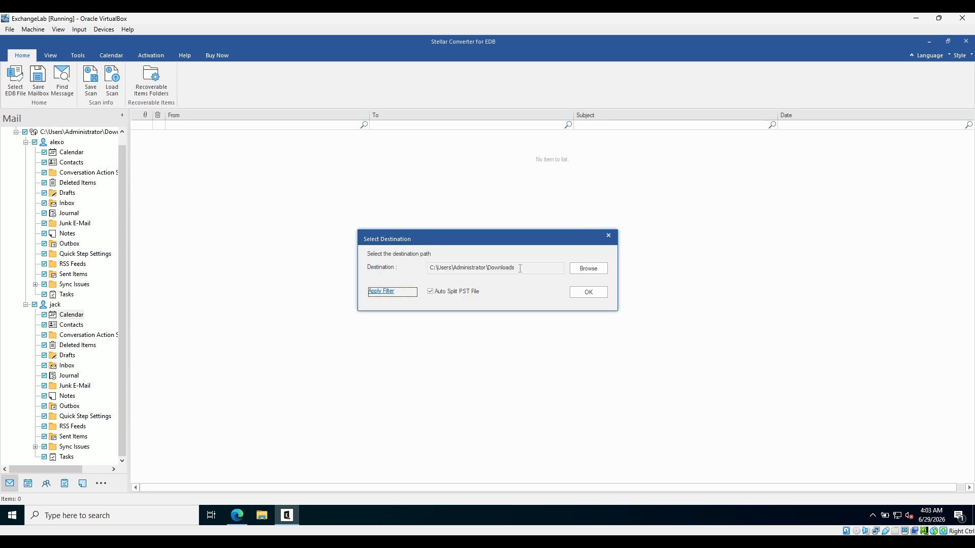
pyautogui.moveTo(520, 268); pyautogui.dragTo(426, 269)
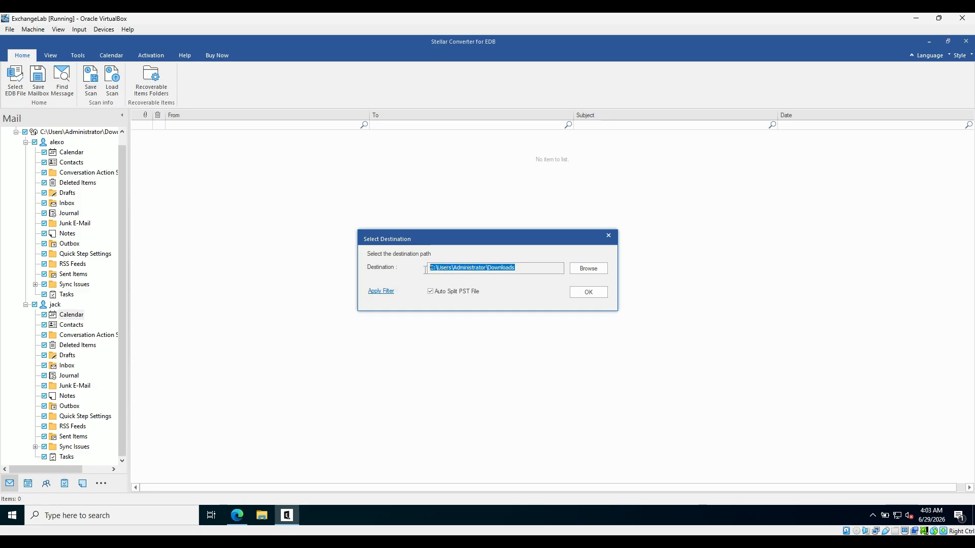
pyautogui.click(516, 291)
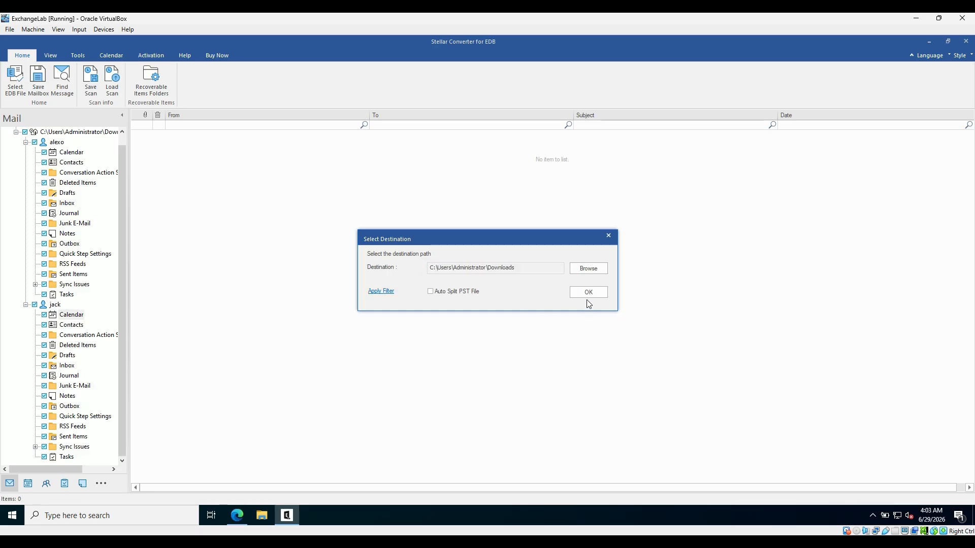
# - Disable Auto Split PST File and export both mailboxes in the default priority order
pyautogui.click(426, 292)
pyautogui.click(584, 295)
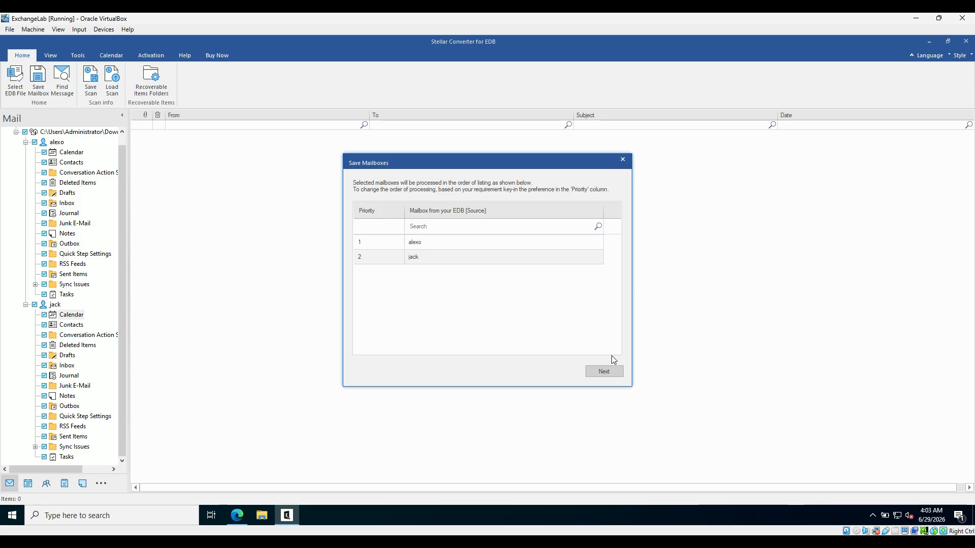
pyautogui.click(618, 375)
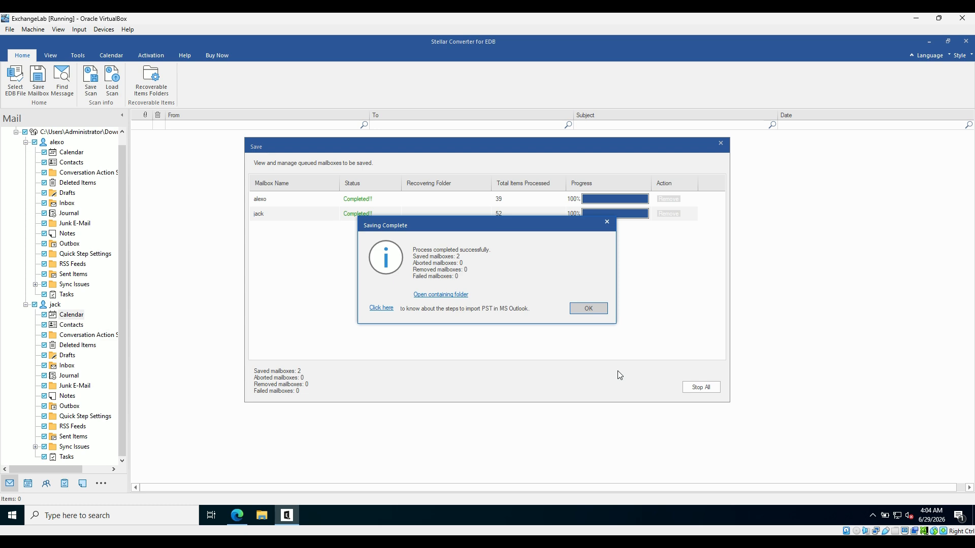
pyautogui.click(588, 309)
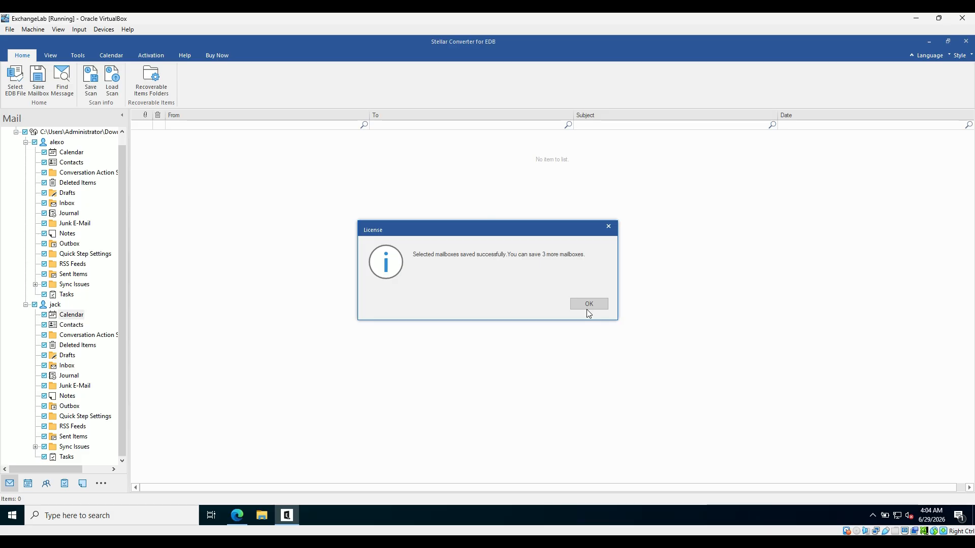
pyautogui.click(588, 304)
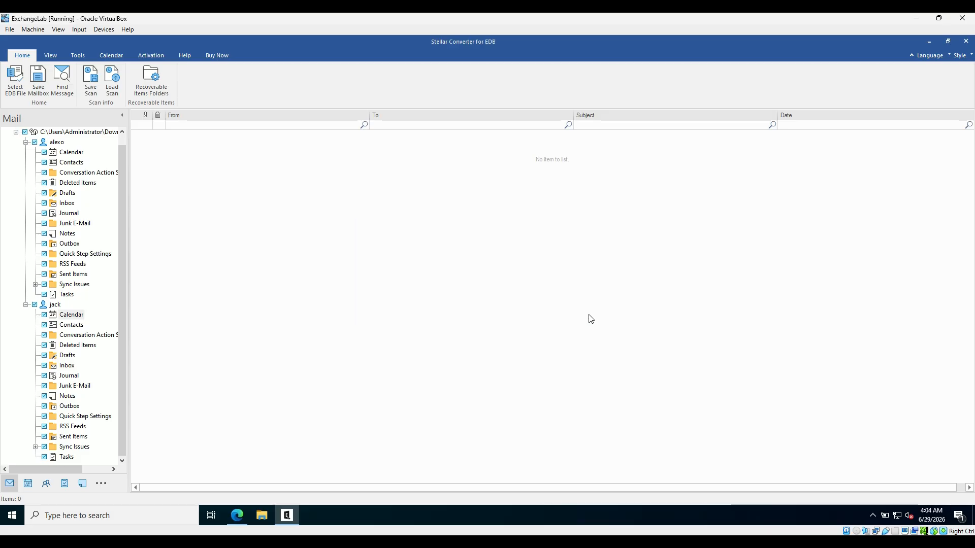
# - Open the export folder Stellar_6_29_2026 4_03_44 AM from Downloads in File Explorer to check the PST files
pyautogui.click(262, 515)
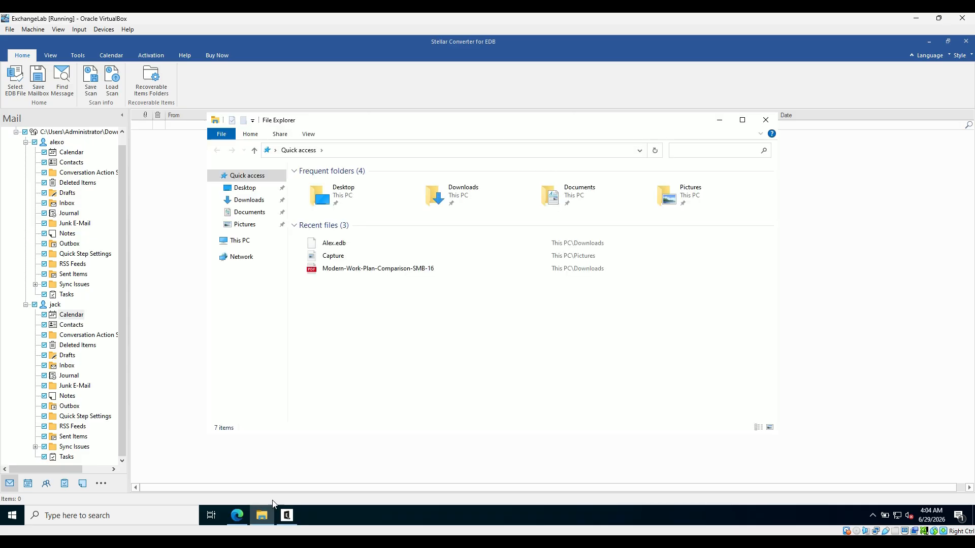
pyautogui.click(256, 200)
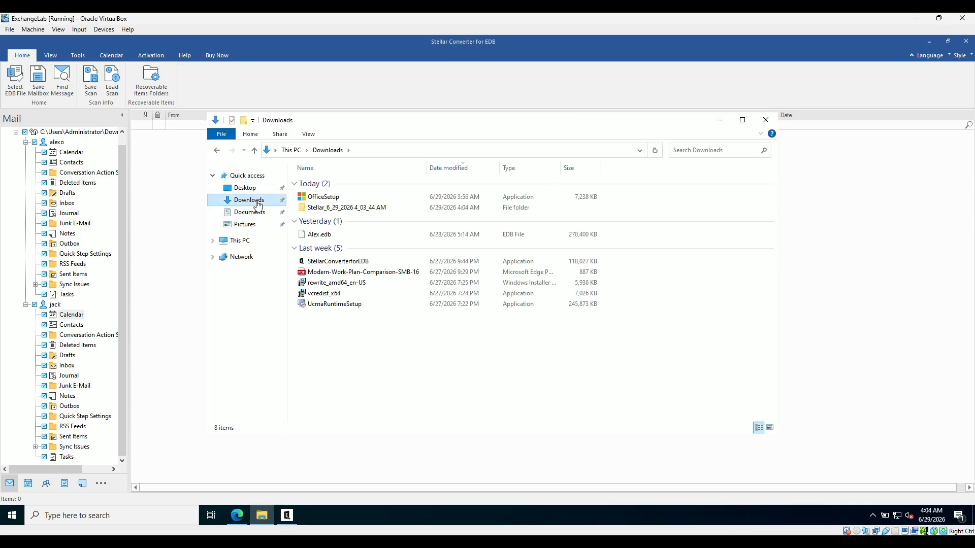
pyautogui.doubleClick(335, 210)
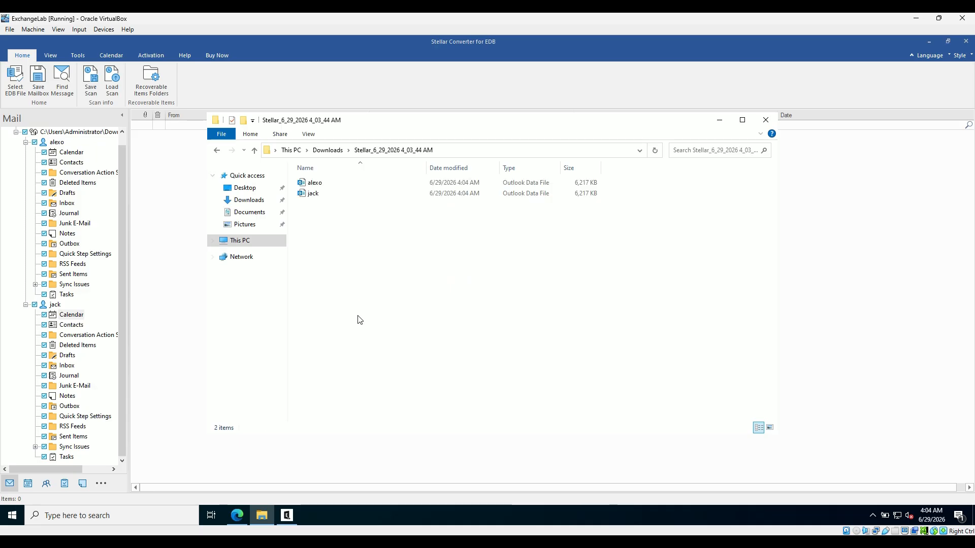